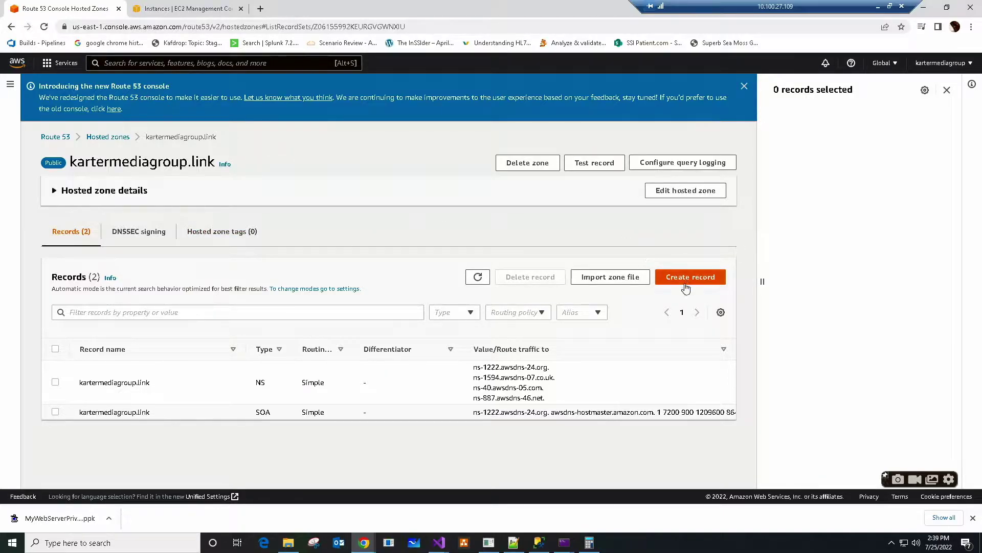
Start a new record in the kartermediagroup.link hosted zone using the Weighted routing policy.
{"action": "left_click", "coordinate": [692, 280]}
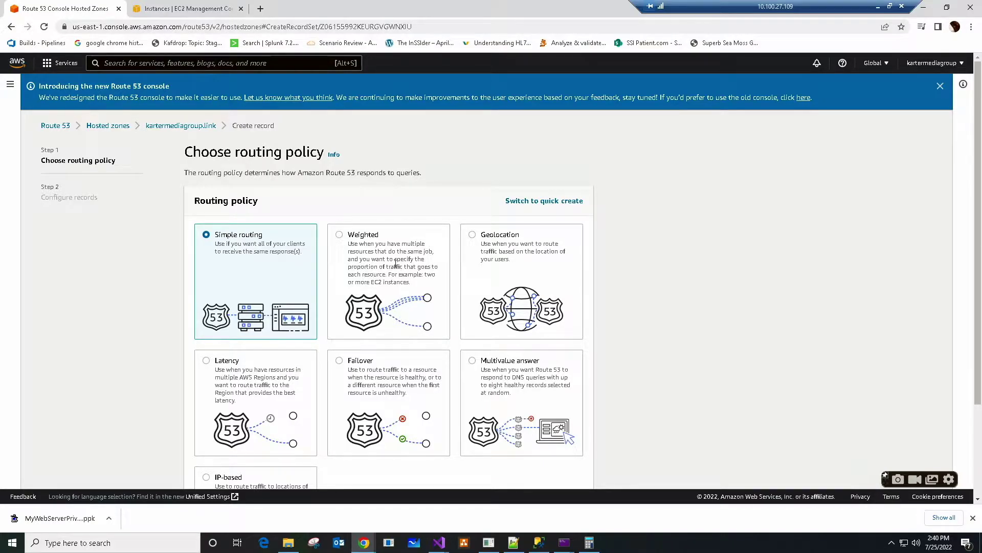
{"action": "left_click", "coordinate": [339, 236]}
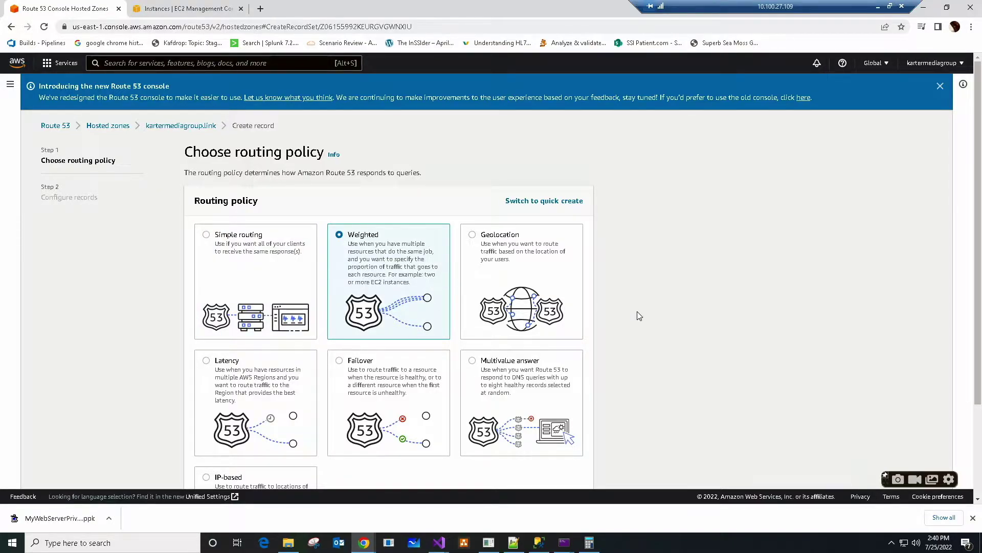
{"action": "scroll", "coordinate": [637, 311], "scroll_direction": "down", "scroll_amount": 3}
{"action": "left_click", "coordinate": [574, 471]}
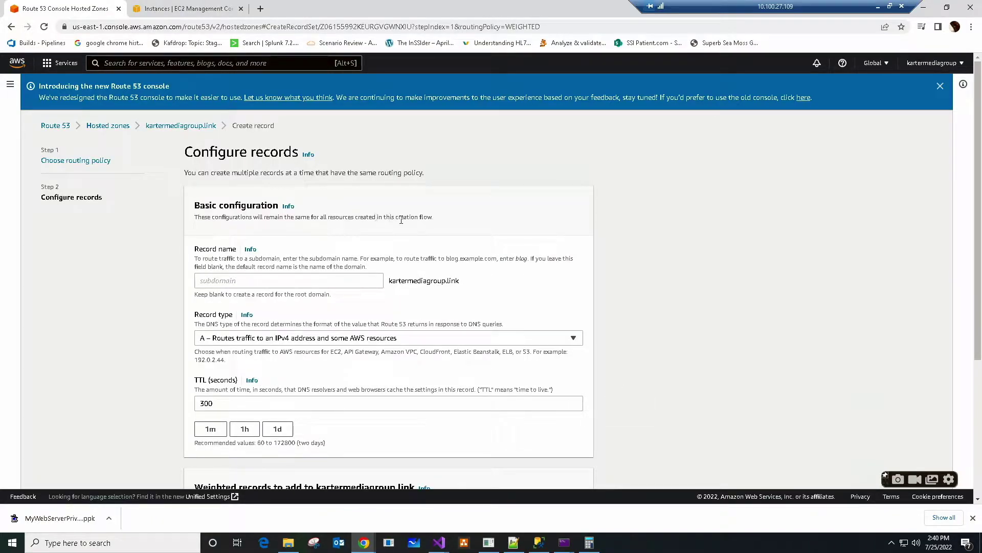
Begin defining a weighted record that routes traffic to "IP address or another value, depending on the record type".
{"action": "scroll", "coordinate": [401, 220], "scroll_direction": "down", "scroll_amount": 4}
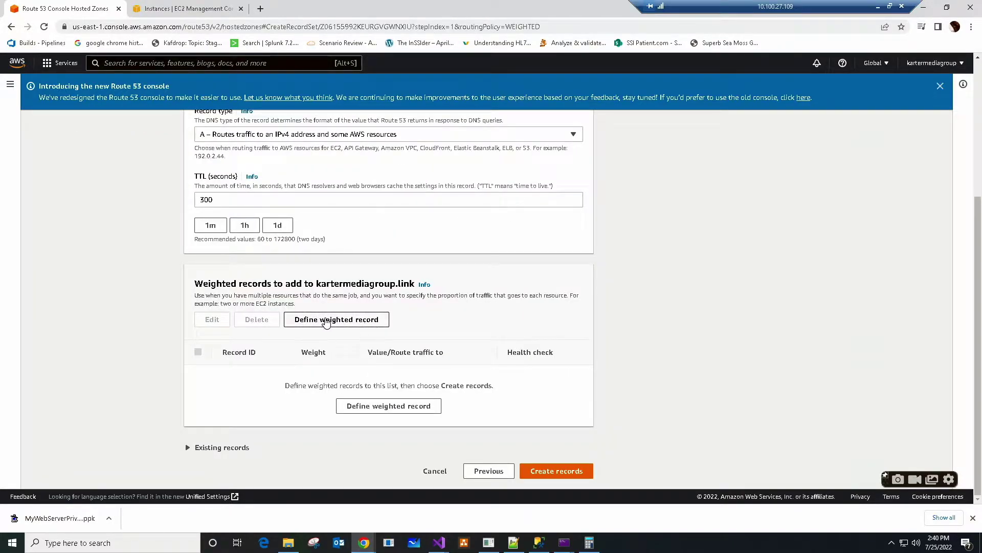
{"action": "left_click", "coordinate": [326, 320]}
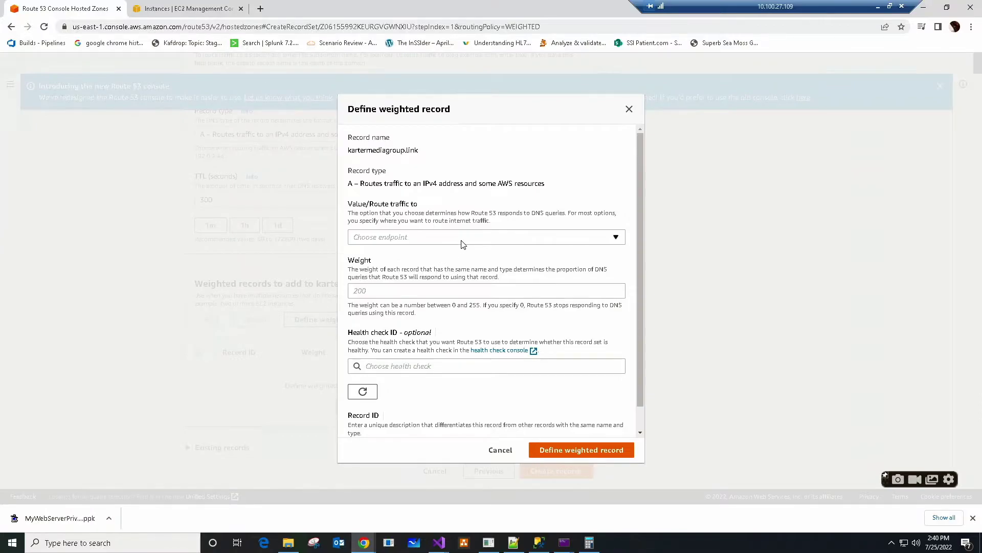
{"action": "left_click", "coordinate": [412, 238]}
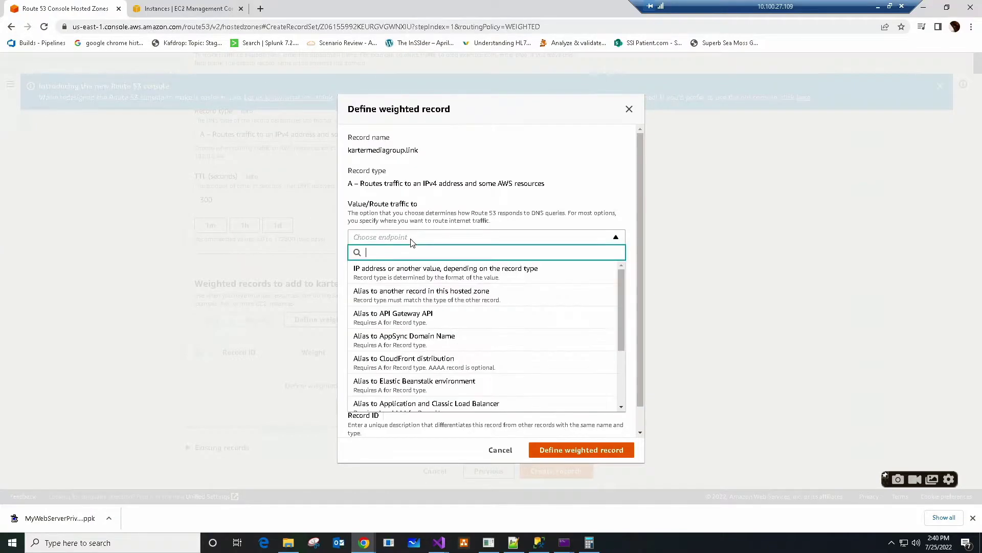
{"action": "left_click", "coordinate": [414, 279]}
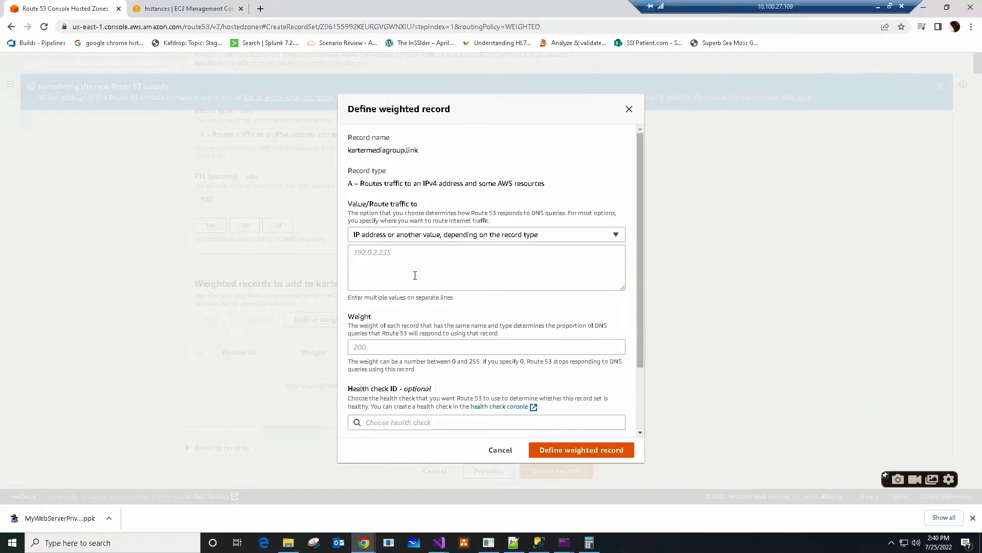
Copy the KMGWeb1 instance's public IPv4 address, 44.204.174.134, from the EC2 console into the weighted record's value.
{"action": "left_click", "coordinate": [188, 10]}
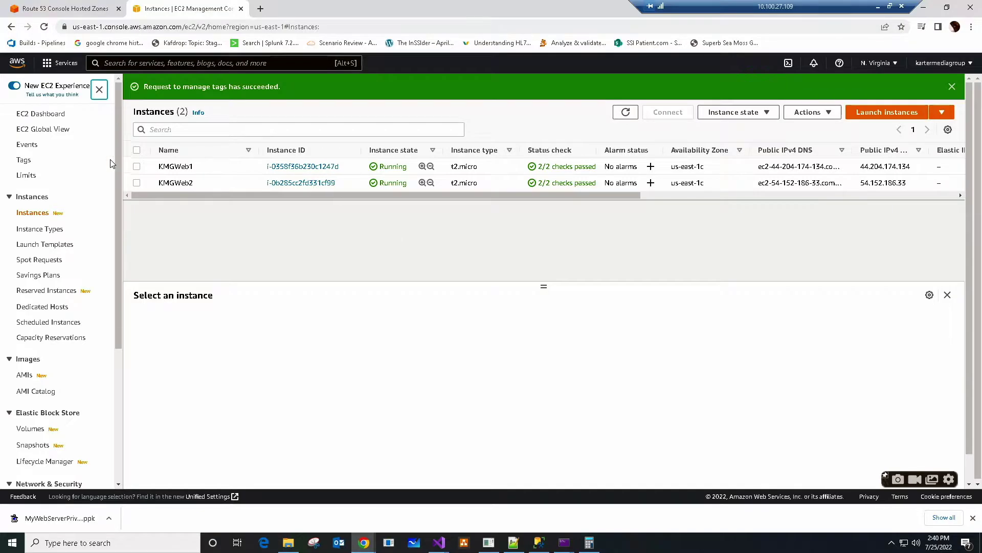
{"action": "left_click", "coordinate": [137, 167]}
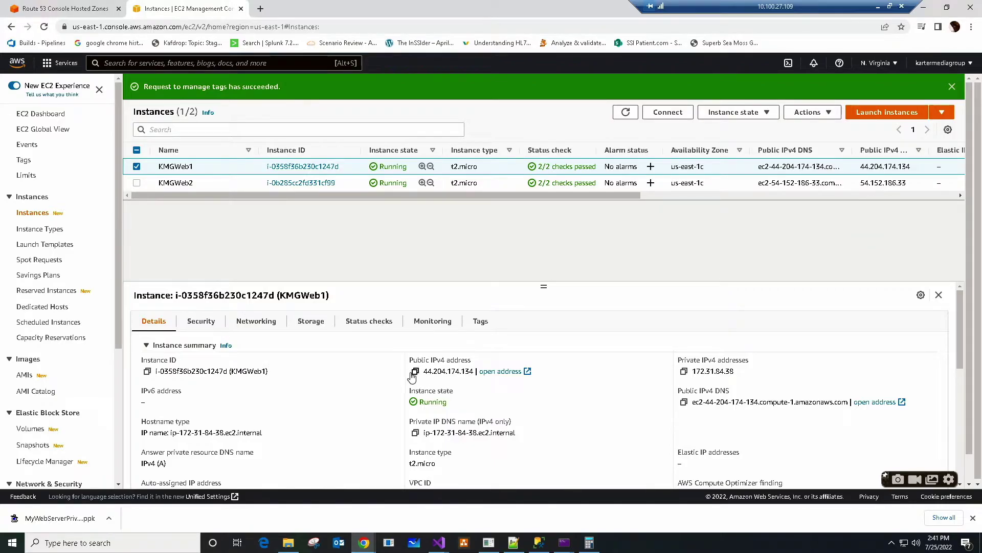
{"action": "mouse_move", "coordinate": [170, 173]}
{"action": "left_click", "coordinate": [415, 372]}
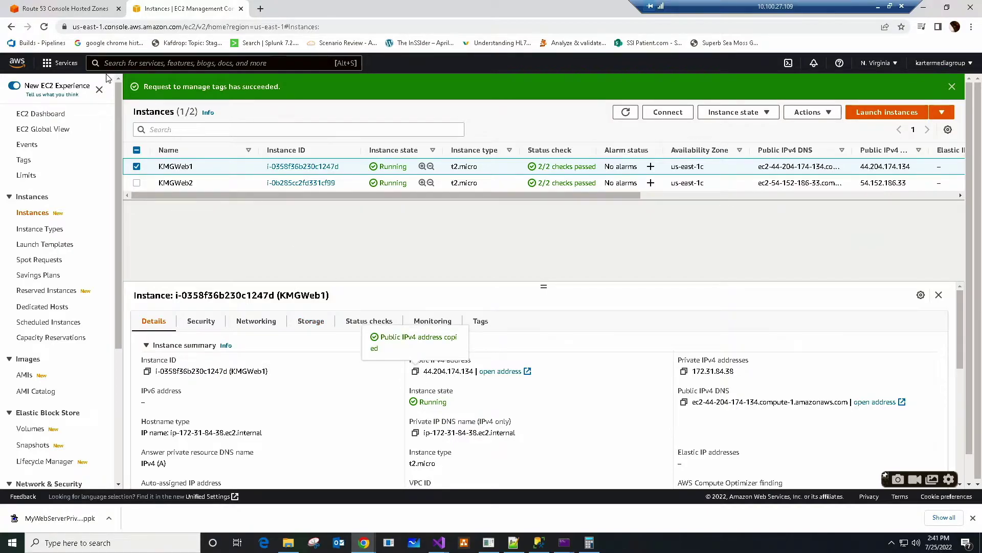
{"action": "left_click", "coordinate": [74, 10]}
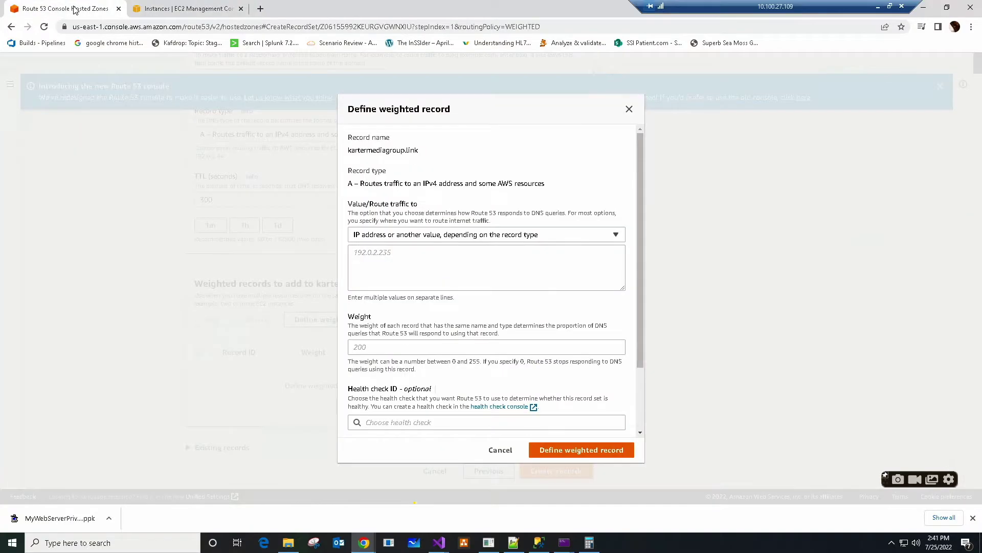
{"action": "left_click", "coordinate": [400, 271]}
{"action": "right_click", "coordinate": [400, 271]}
{"action": "left_click", "coordinate": [413, 351]}
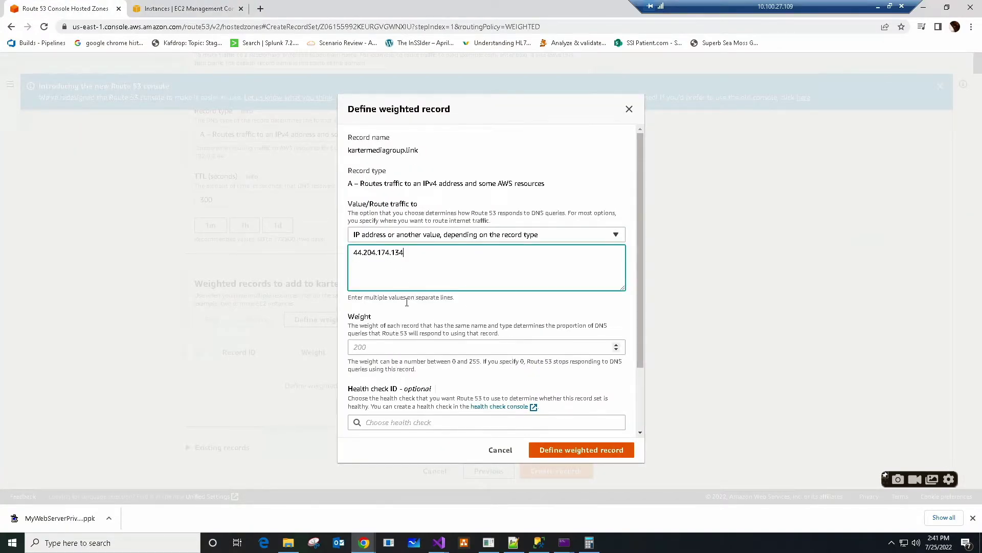
Set the weight of the KMGWeb1 record to 75.
{"action": "left_click", "coordinate": [437, 347]}
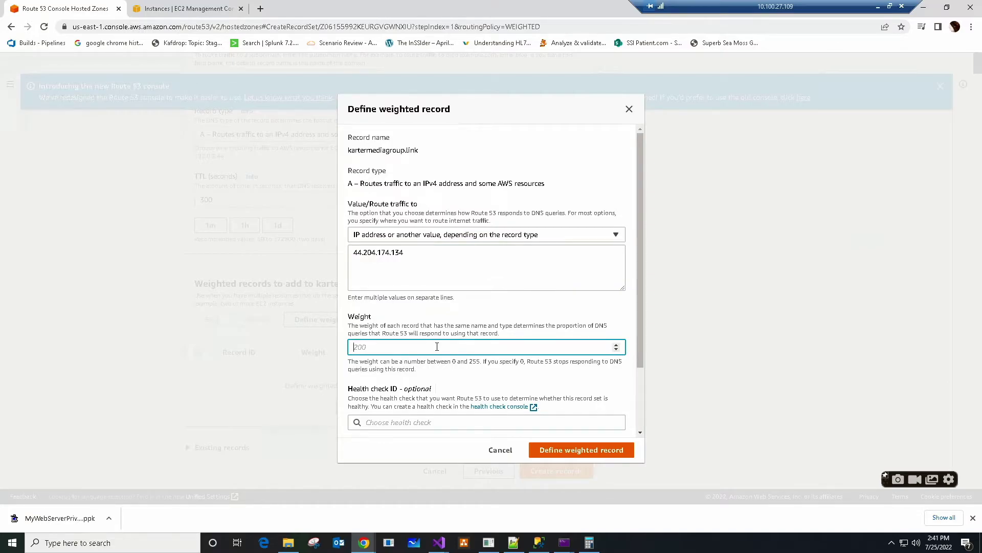
{"action": "type", "text": "75"}
{"action": "left_click_drag", "start_coordinate": [437, 373], "coordinate": [402, 370]}
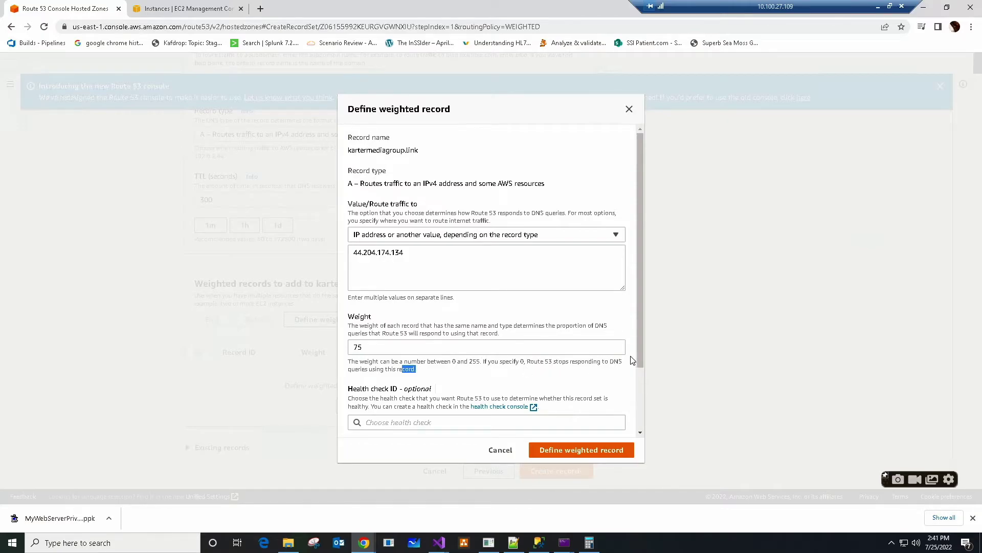
{"action": "left_click_drag", "start_coordinate": [639, 362], "coordinate": [637, 371]}
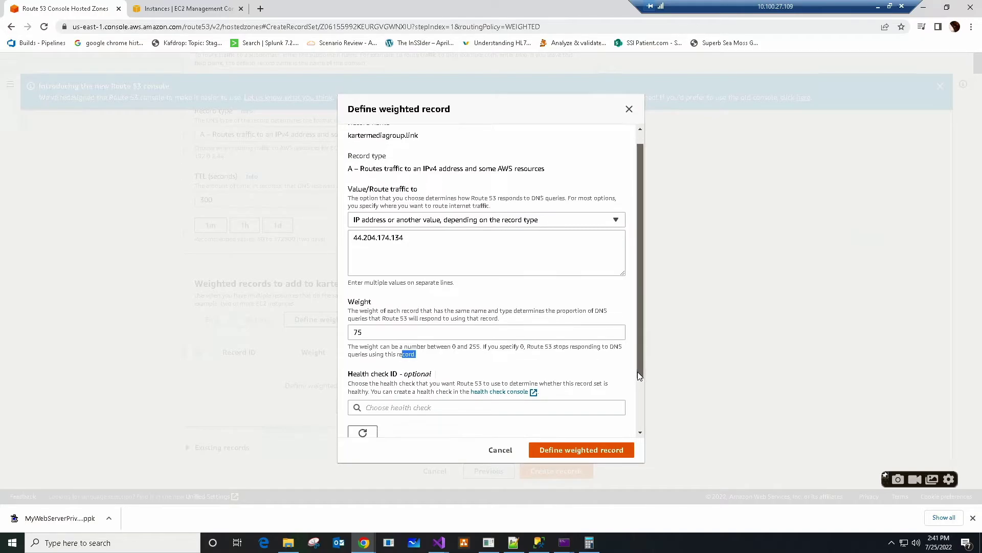
{"action": "left_click", "coordinate": [449, 367]}
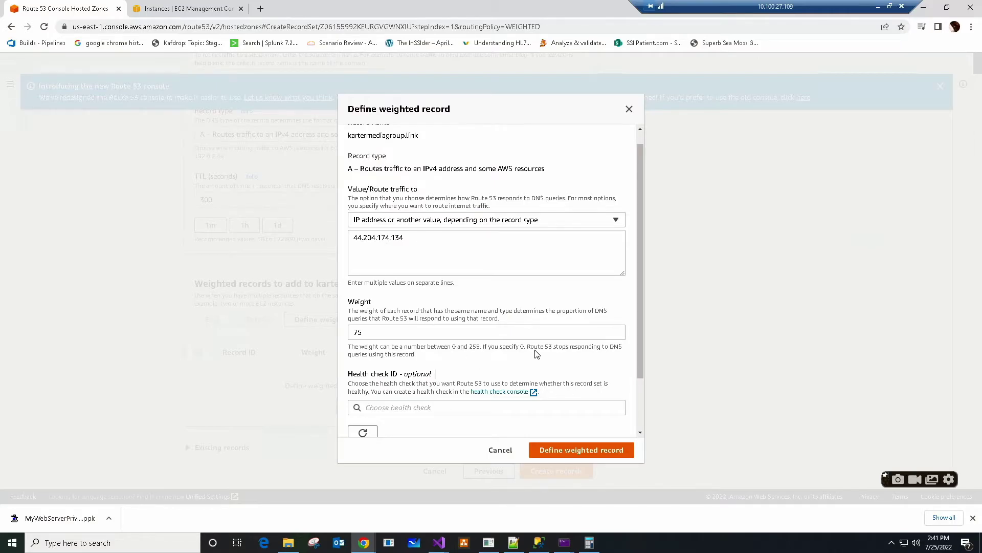
{"action": "scroll", "coordinate": [438, 355], "scroll_direction": "down", "scroll_amount": 2}
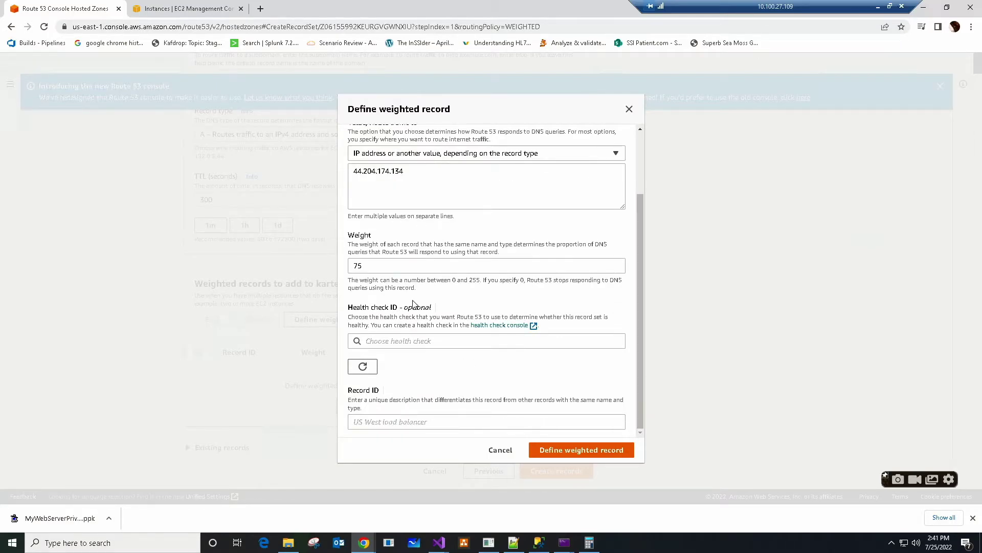
{"action": "left_click", "coordinate": [416, 340]}
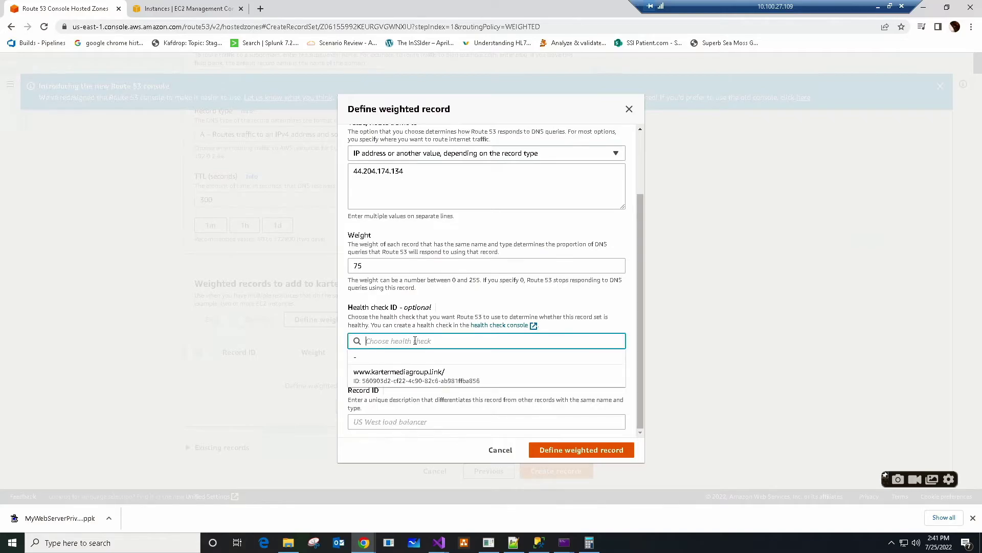
{"action": "left_click", "coordinate": [414, 383]}
Give the weighted record the record ID "kmg one" and create it in the hosted zone.
{"action": "left_click", "coordinate": [417, 422]}
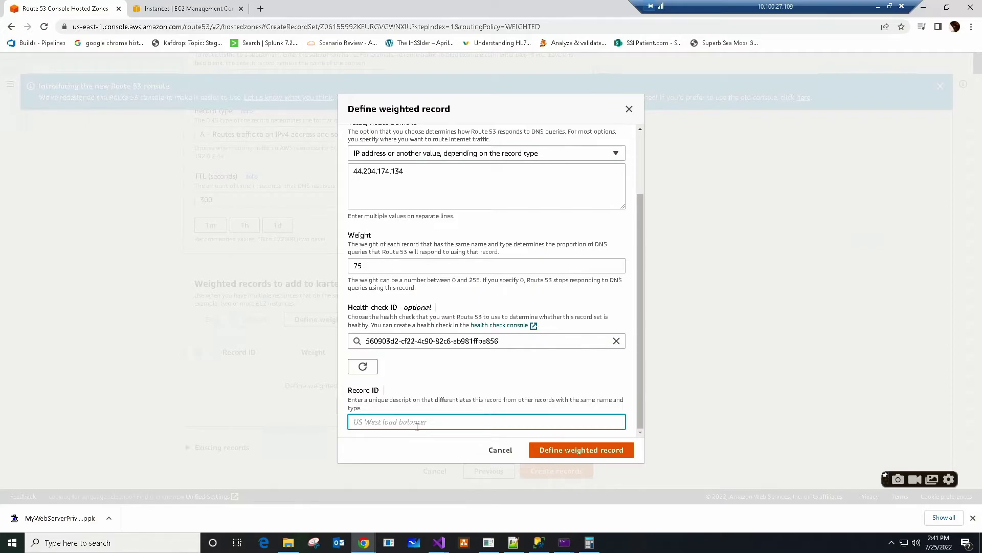
{"action": "type", "text": "kmg one"}
{"action": "left_click", "coordinate": [577, 451]}
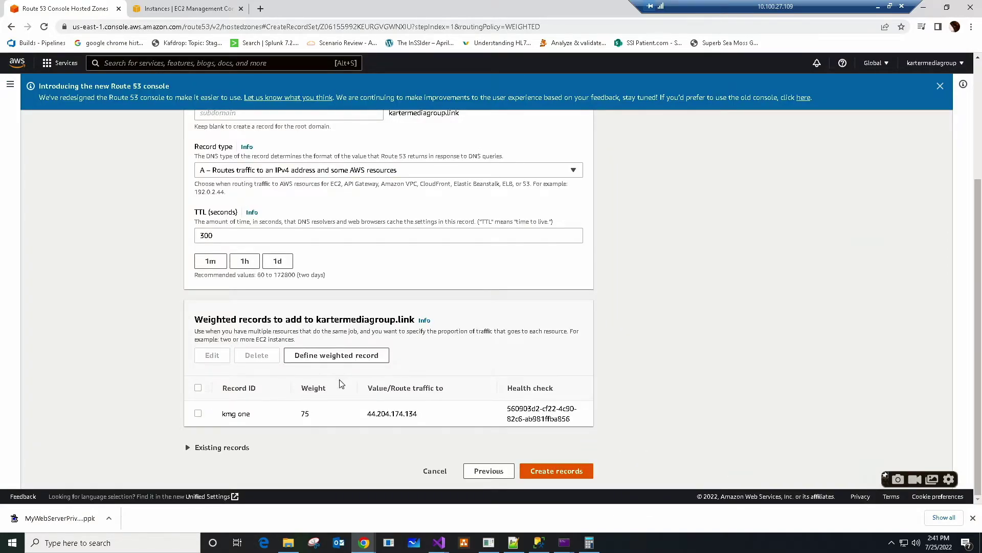
{"action": "left_click", "coordinate": [562, 475]}
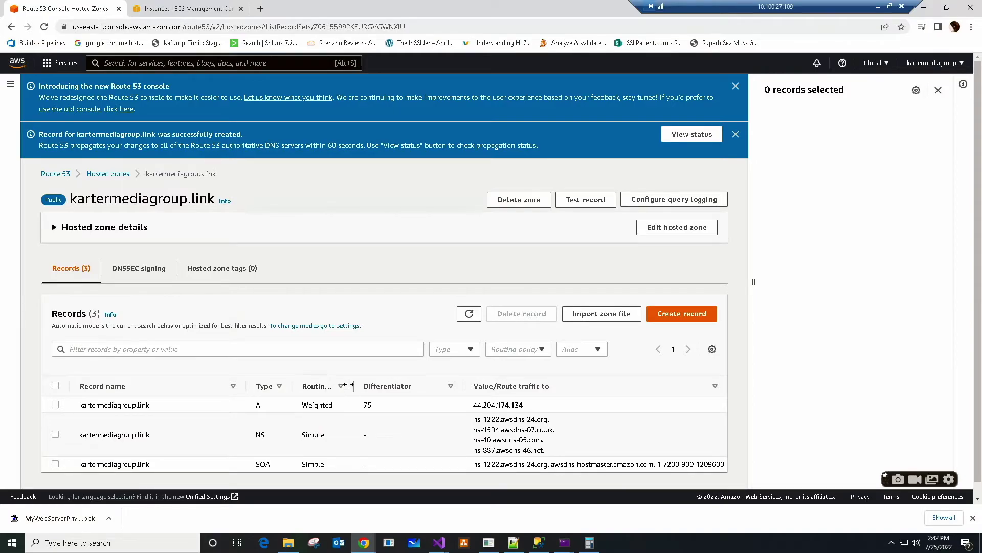
Widen the Routing policy column in the records table and start another record using the Weighted routing policy.
{"action": "left_click_drag", "start_coordinate": [353, 386], "coordinate": [383, 386]}
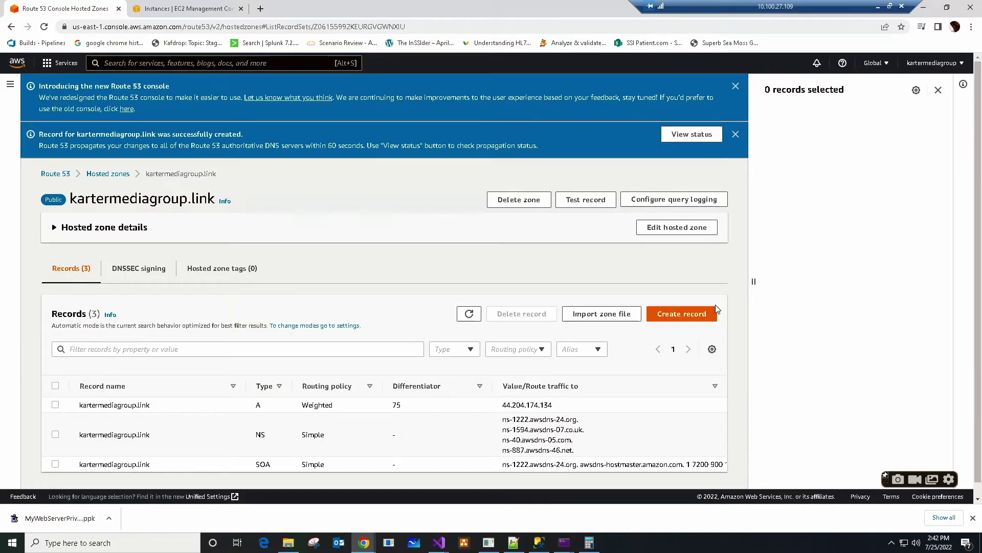
{"action": "left_click", "coordinate": [682, 318]}
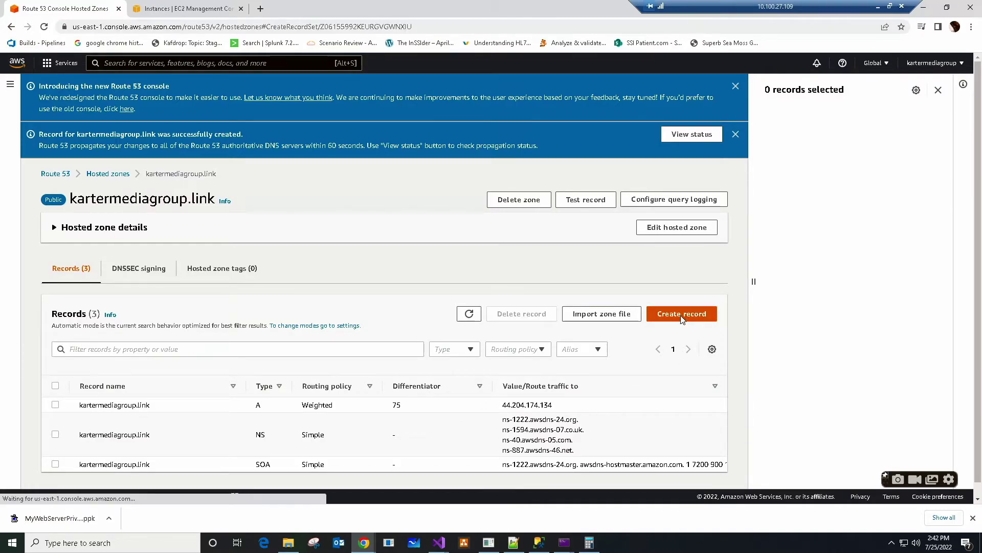
{"action": "left_click", "coordinate": [340, 240]}
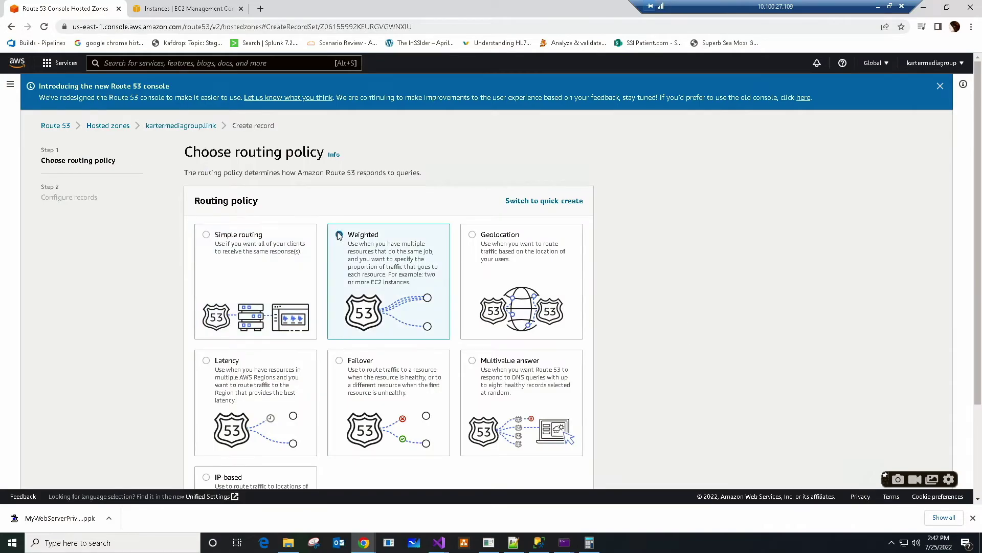
{"action": "scroll", "coordinate": [606, 419], "scroll_direction": "down", "scroll_amount": 2}
{"action": "left_click", "coordinate": [573, 471]}
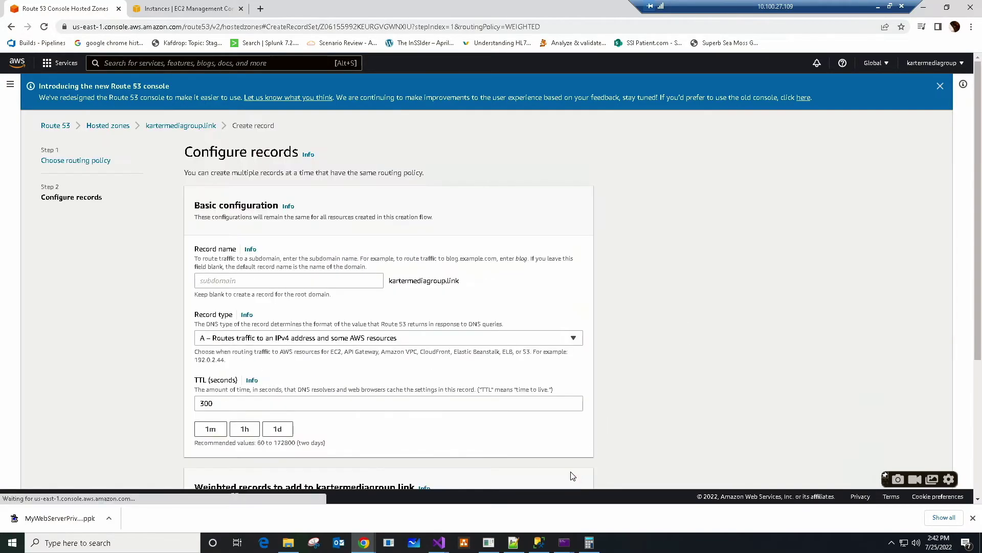
Begin defining the second weighted record with "IP address or another value, depending on the record type" as its endpoint.
{"action": "scroll", "coordinate": [289, 230], "scroll_direction": "down", "scroll_amount": 3}
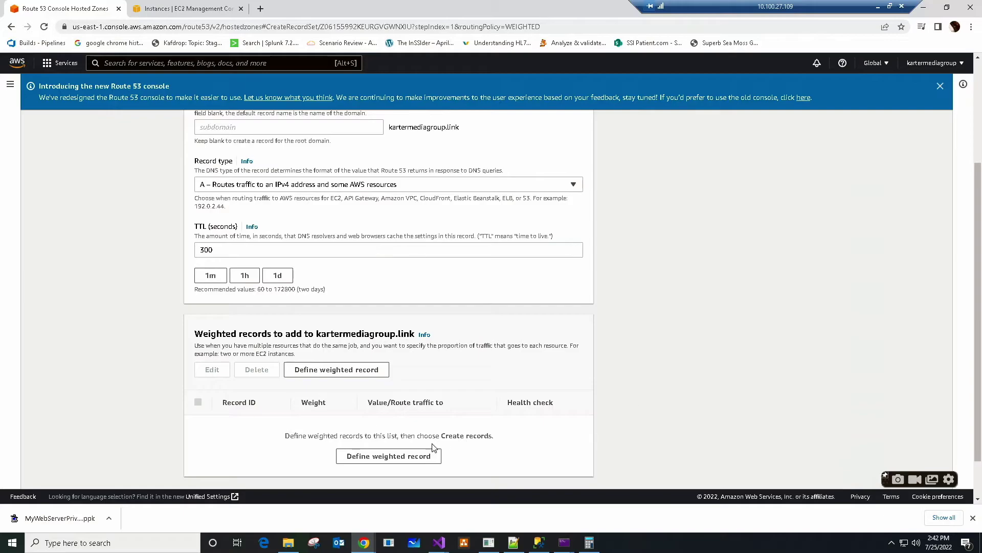
{"action": "left_click", "coordinate": [389, 456]}
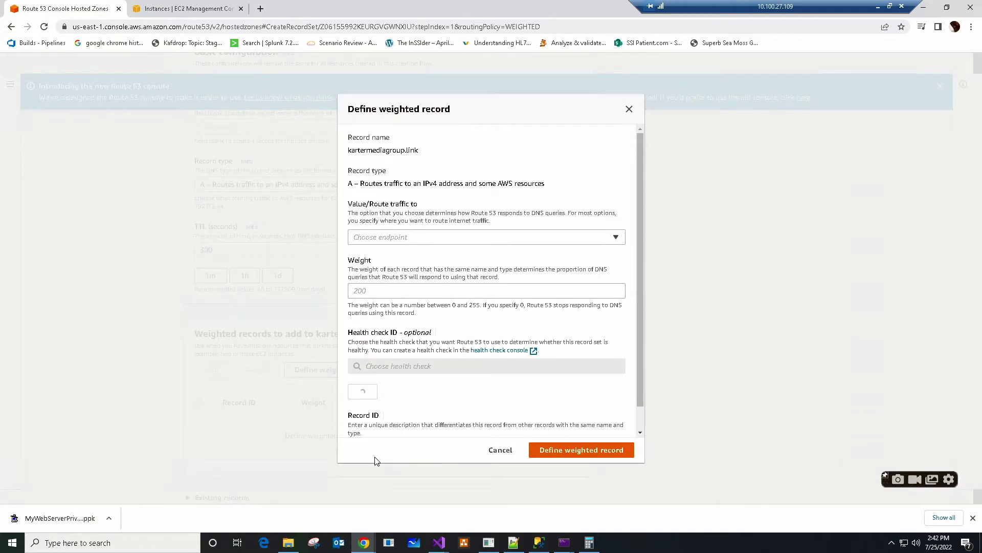
{"action": "left_click", "coordinate": [413, 240]}
{"action": "left_click", "coordinate": [415, 275]}
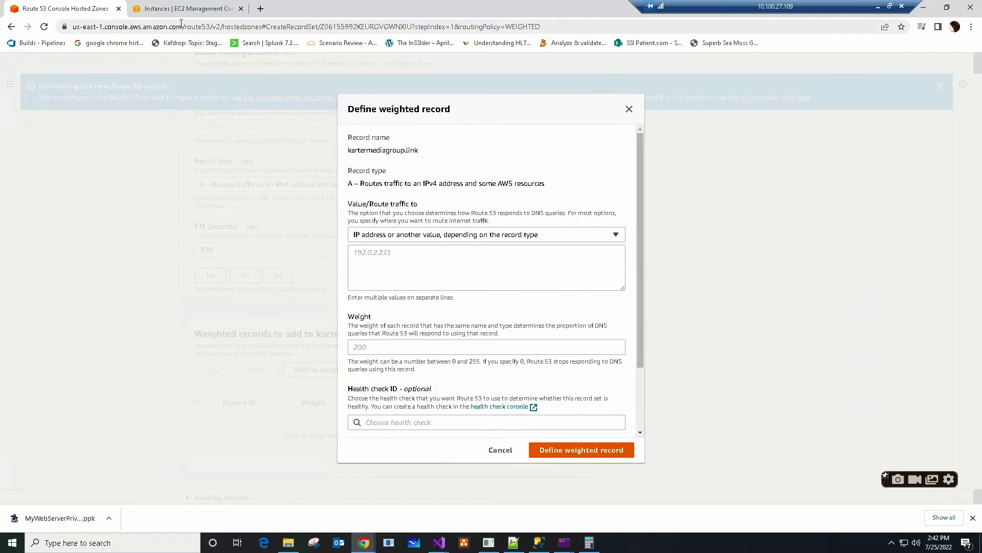
Route the second record to the KMGWeb2 instance's public IPv4 address, 54.152.186.33, copied from the EC2 console, with weight 25.
{"action": "left_click", "coordinate": [192, 8]}
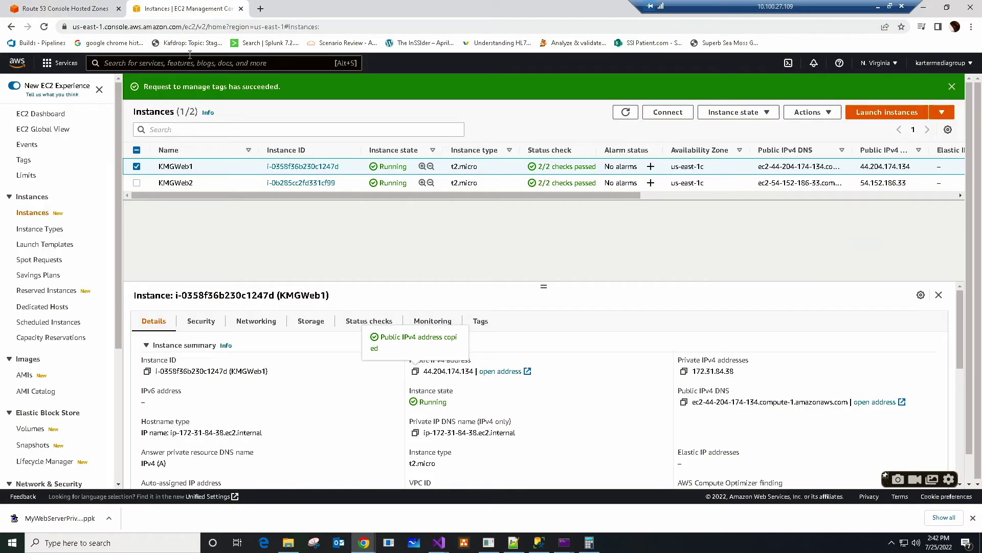
{"action": "left_click", "coordinate": [136, 183]}
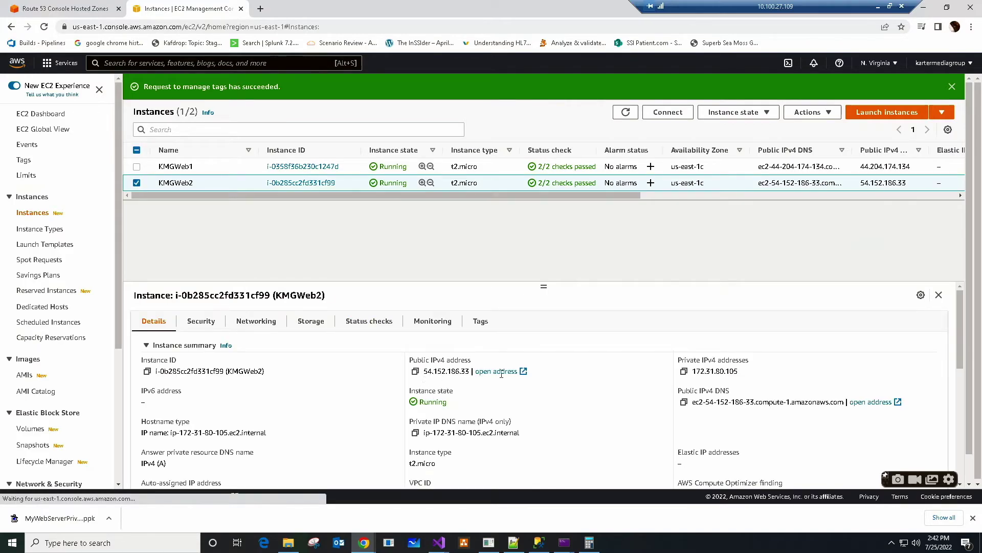
{"action": "left_click", "coordinate": [415, 371]}
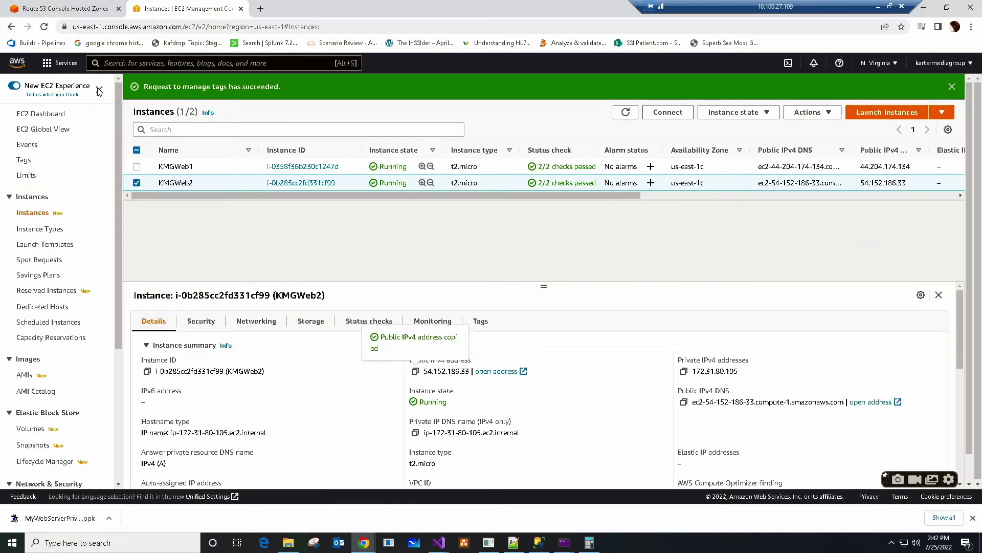
{"action": "left_click", "coordinate": [61, 12]}
{"action": "right_click", "coordinate": [400, 265]}
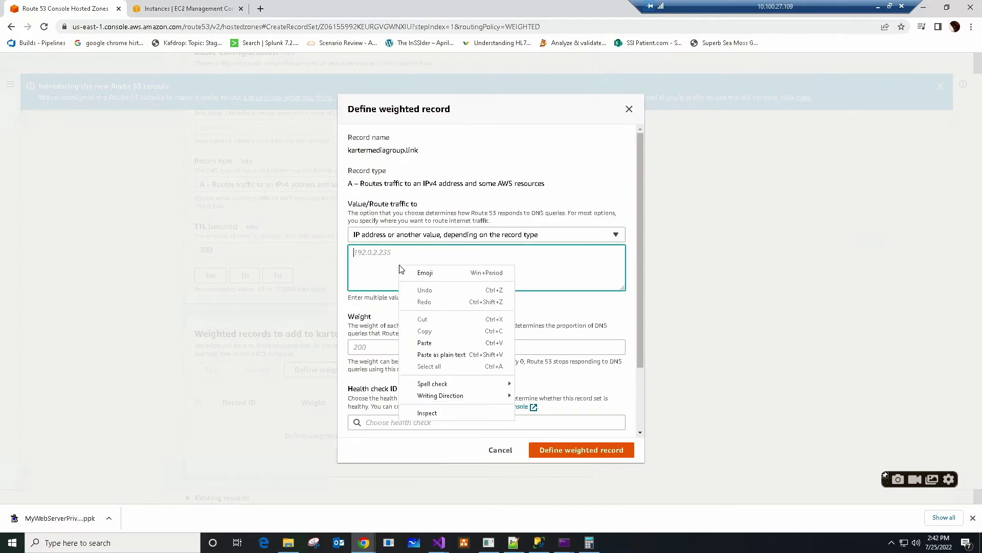
{"action": "left_click", "coordinate": [432, 342]}
{"action": "left_click", "coordinate": [485, 348]}
{"action": "type", "text": "25"}
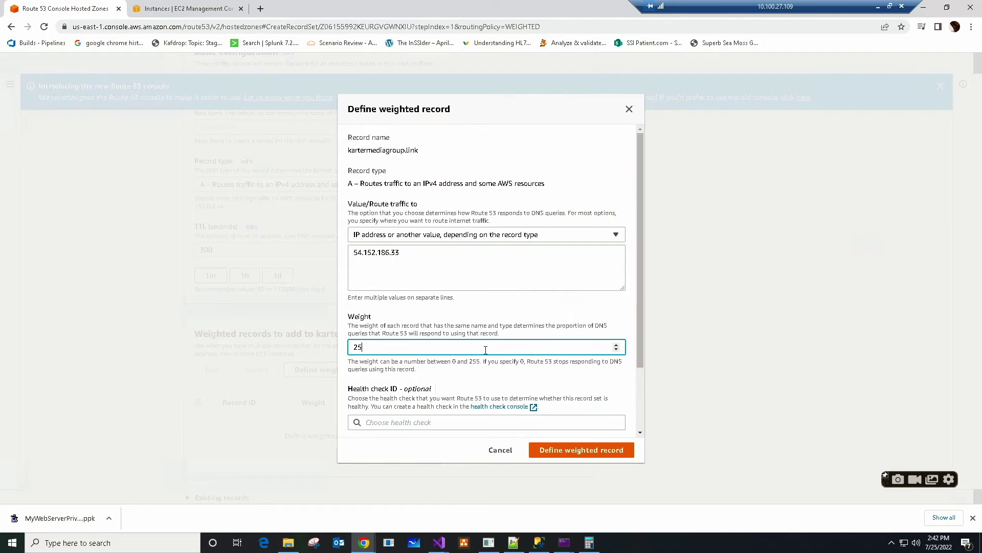
Give the second weighted record the record ID "kmg two", without a health check, and create it in the hosted zone.
{"action": "scroll", "coordinate": [593, 313], "scroll_direction": "down", "scroll_amount": 1}
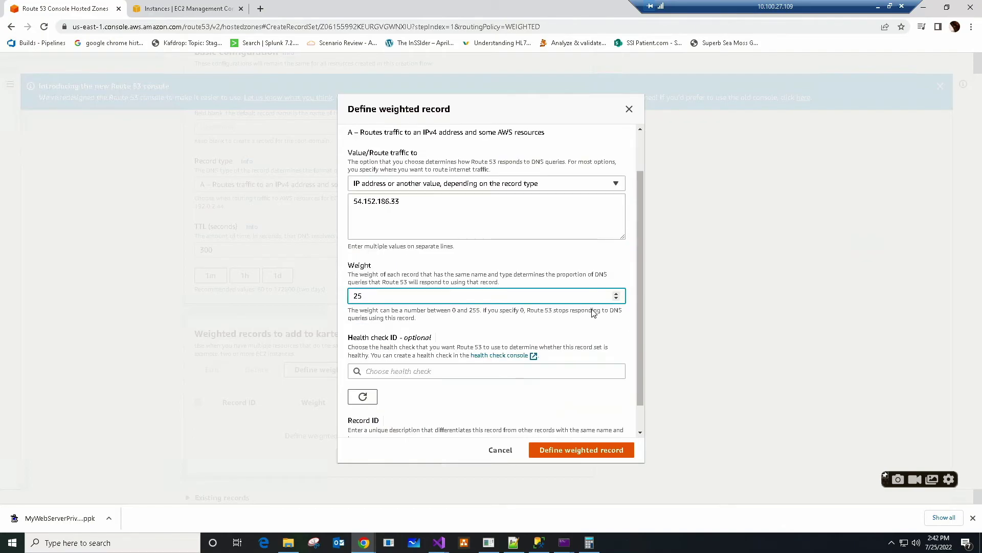
{"action": "scroll", "coordinate": [426, 351], "scroll_direction": "down", "scroll_amount": 1}
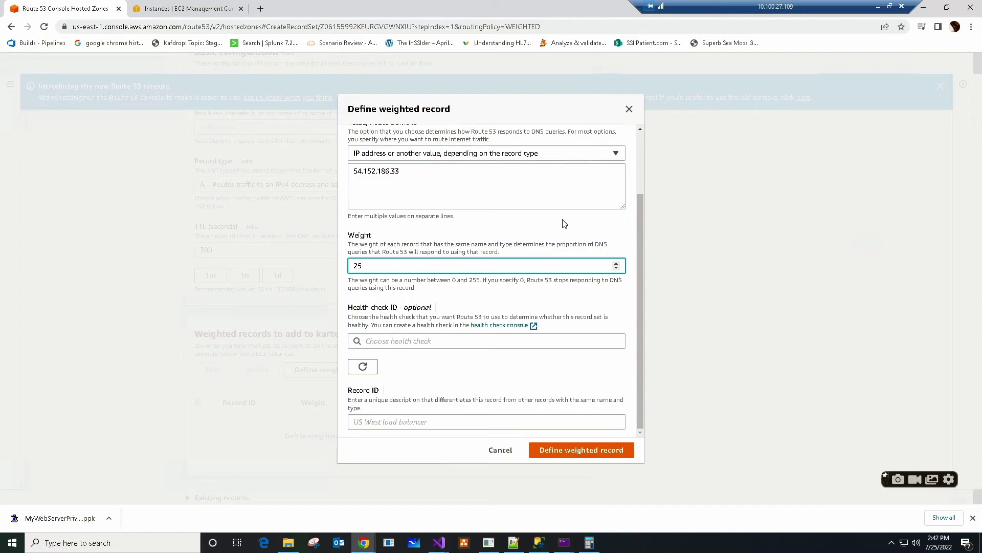
{"action": "left_click", "coordinate": [417, 422]}
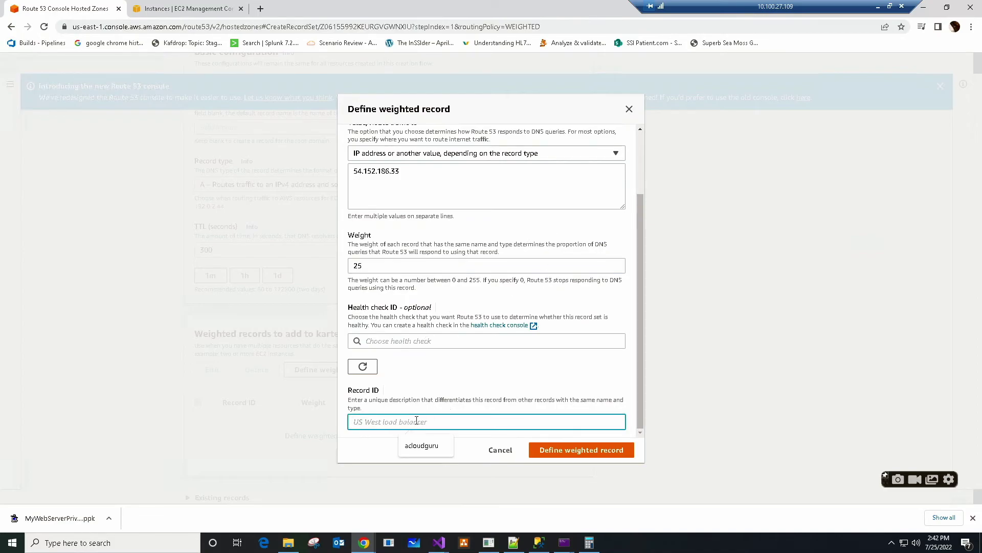
{"action": "type", "text": "k"}
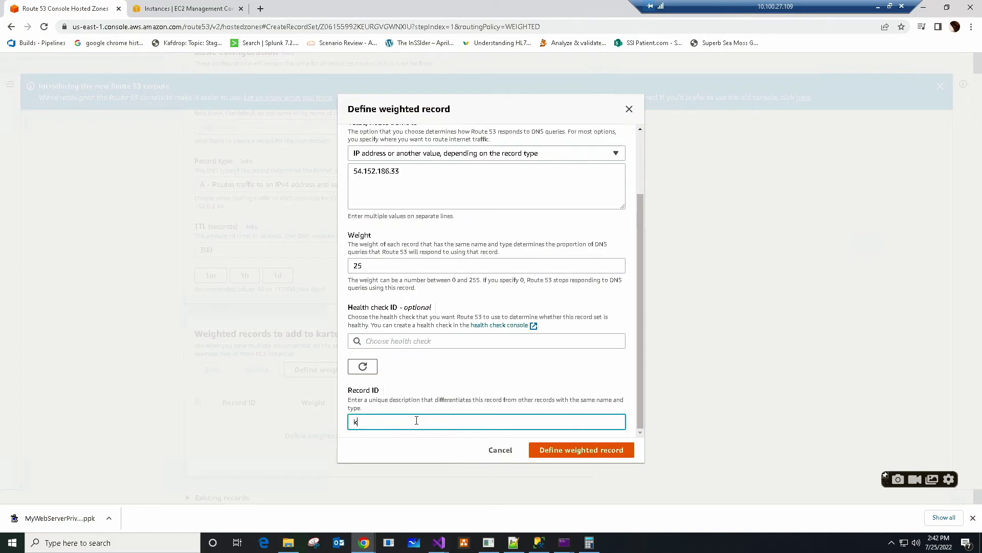
{"action": "type", "text": "mg two"}
{"action": "left_click", "coordinate": [593, 452]}
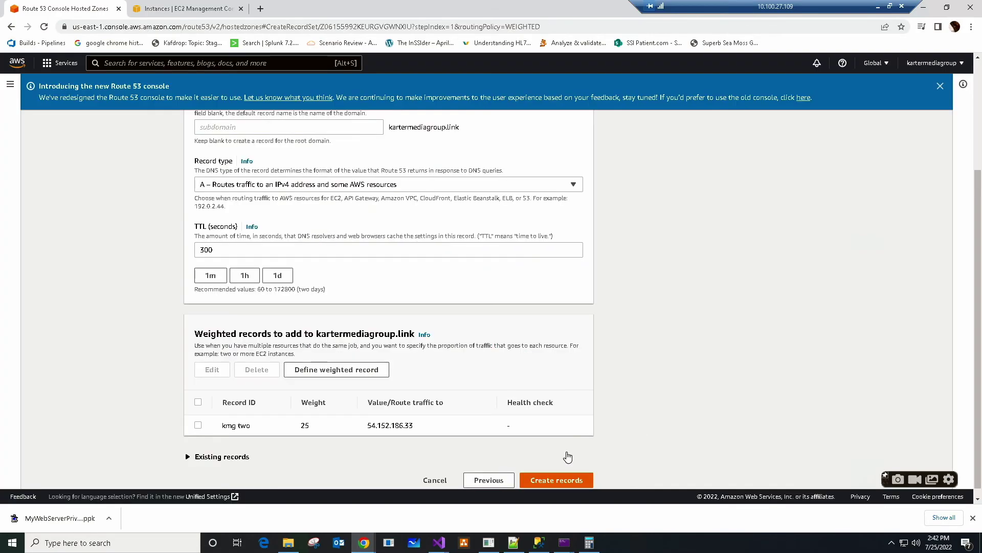
{"action": "left_click", "coordinate": [552, 481]}
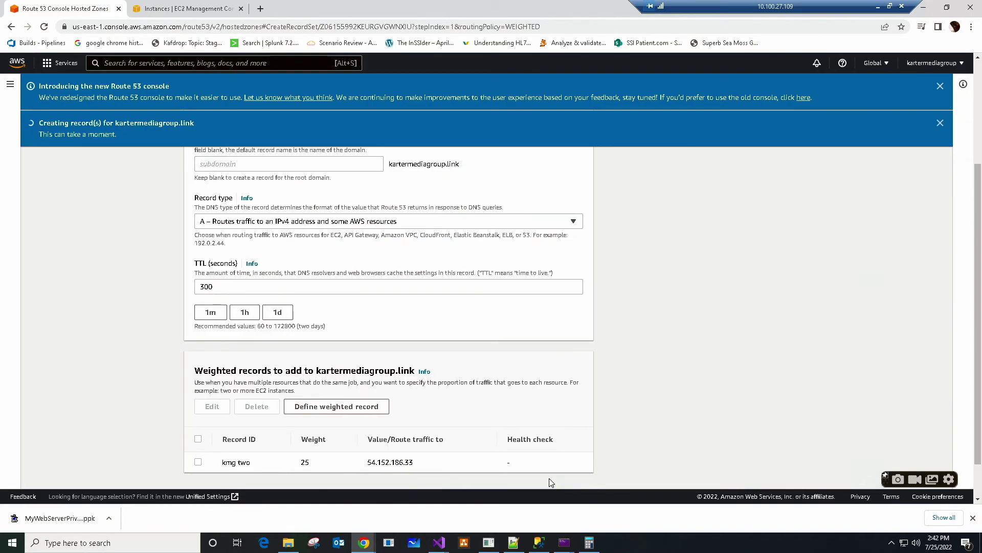